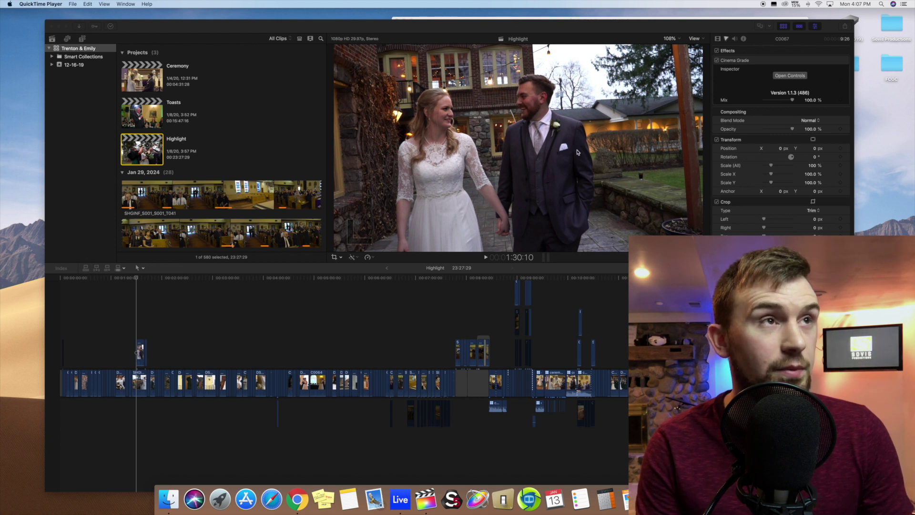
Step: Read the Trenton & Emily library's size in Finder's Get Info (39.11 GB), then close Info
{"action": "left_click", "coordinate": [424, 30]}
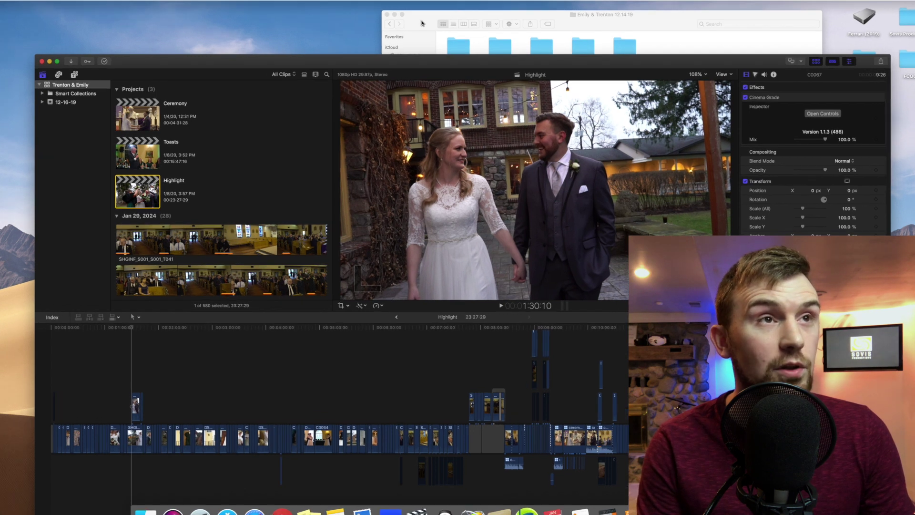
{"action": "left_click", "coordinate": [446, 22]}
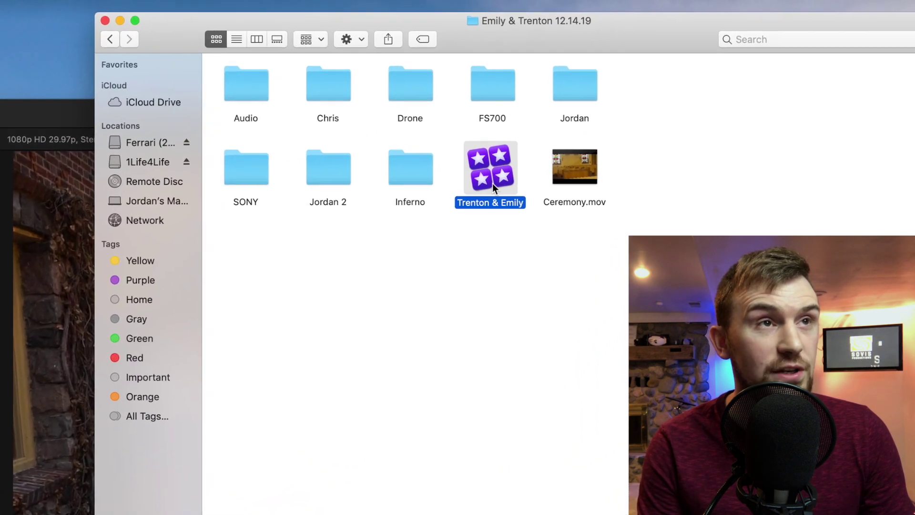
{"action": "right_click", "coordinate": [498, 174]}
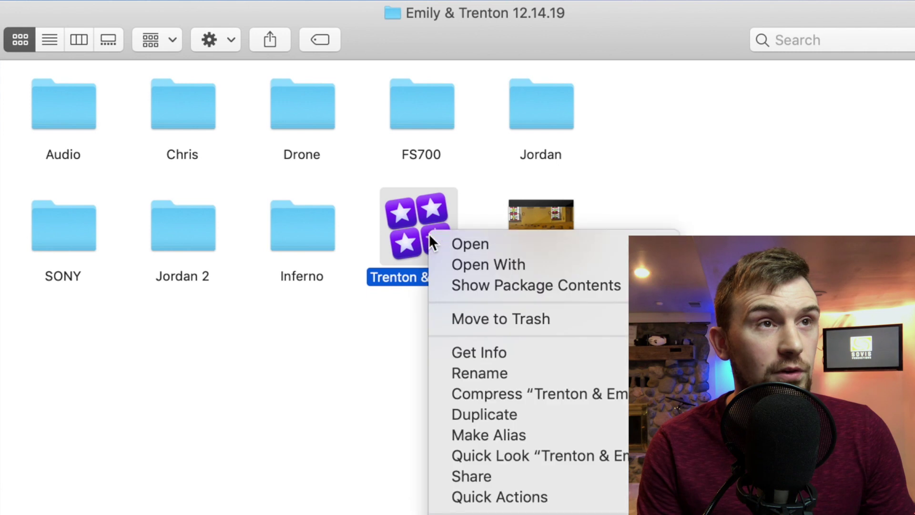
{"action": "left_click", "coordinate": [474, 353]}
{"action": "key", "text": "super+i"}
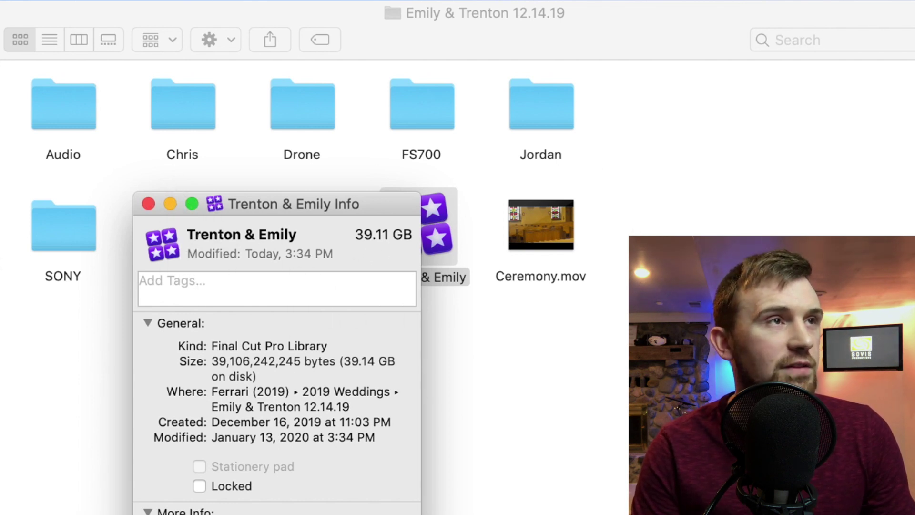
{"action": "left_click", "coordinate": [148, 204]}
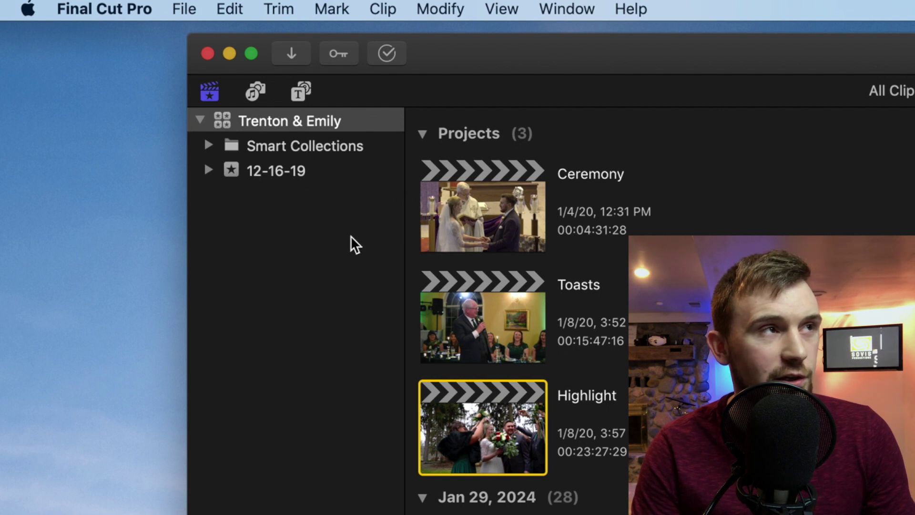
Step: Display the 12-16-19 event's 580 clips, then glance at File > Copy Event to Library
{"action": "left_click", "coordinate": [272, 174]}
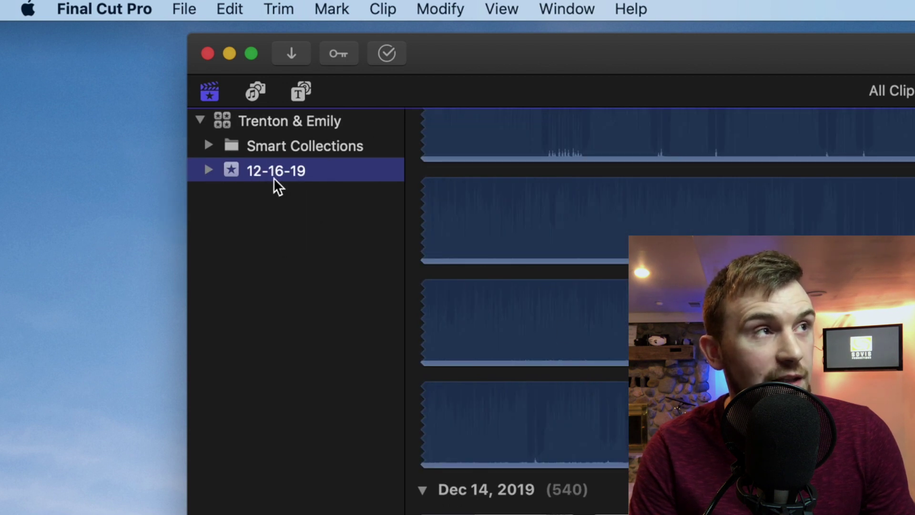
{"action": "left_click", "coordinate": [177, 9]}
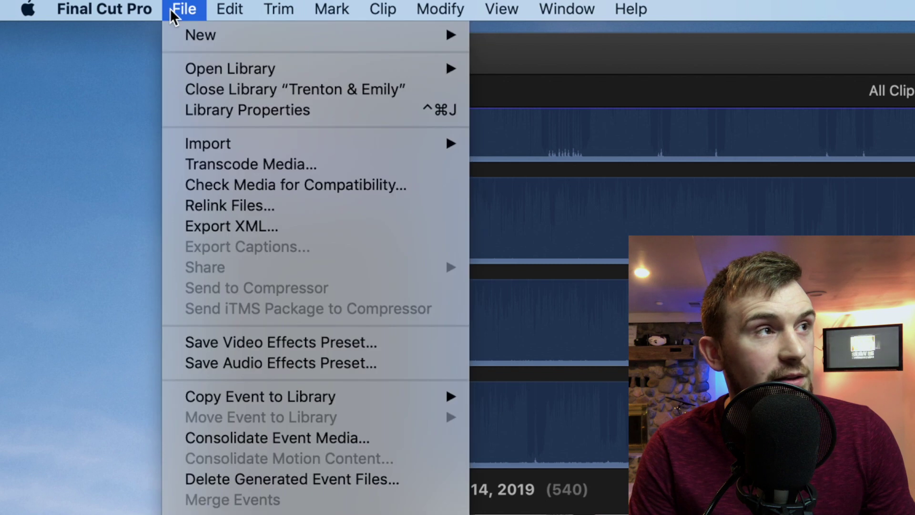
{"action": "mouse_move", "coordinate": [321, 395]}
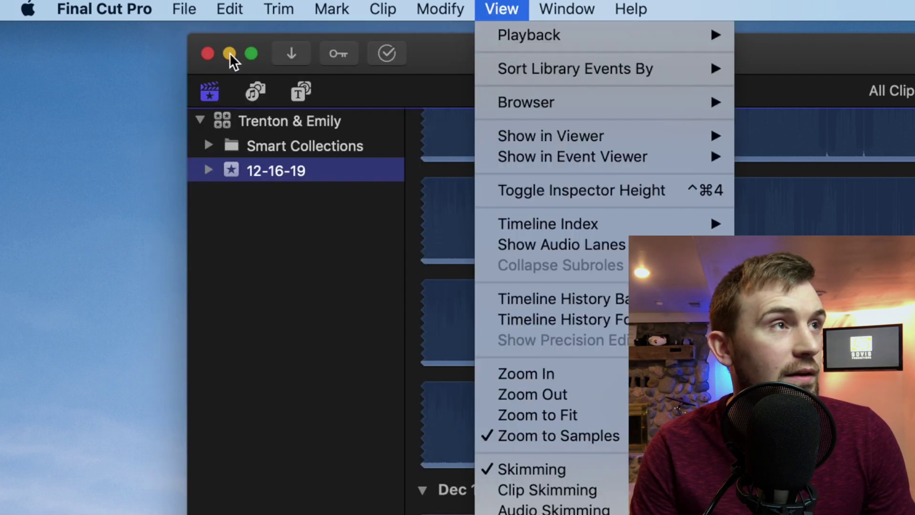
{"action": "left_click", "coordinate": [232, 60]}
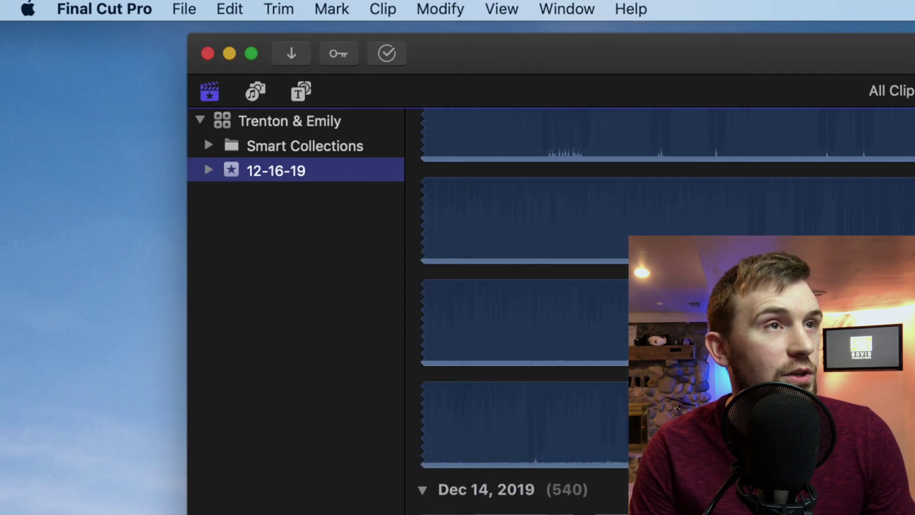
{"action": "key", "text": "super+m"}
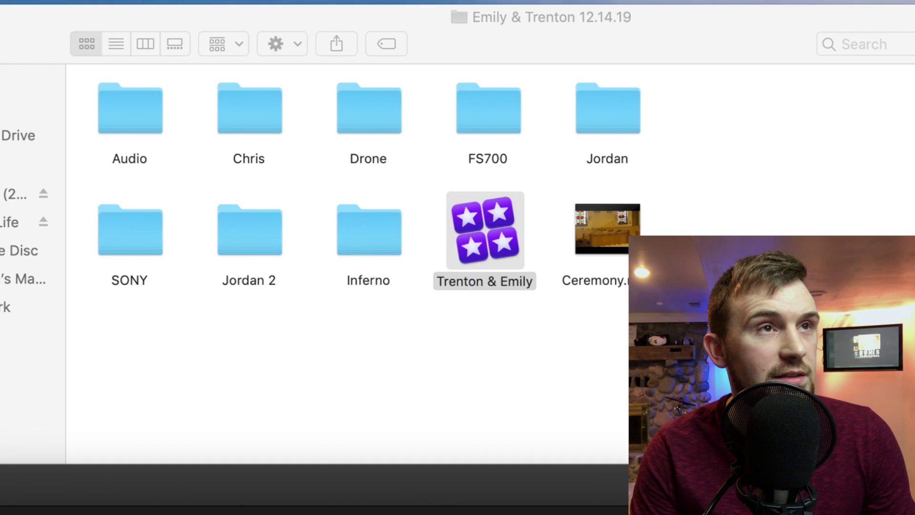
{"action": "left_click", "coordinate": [544, 319]}
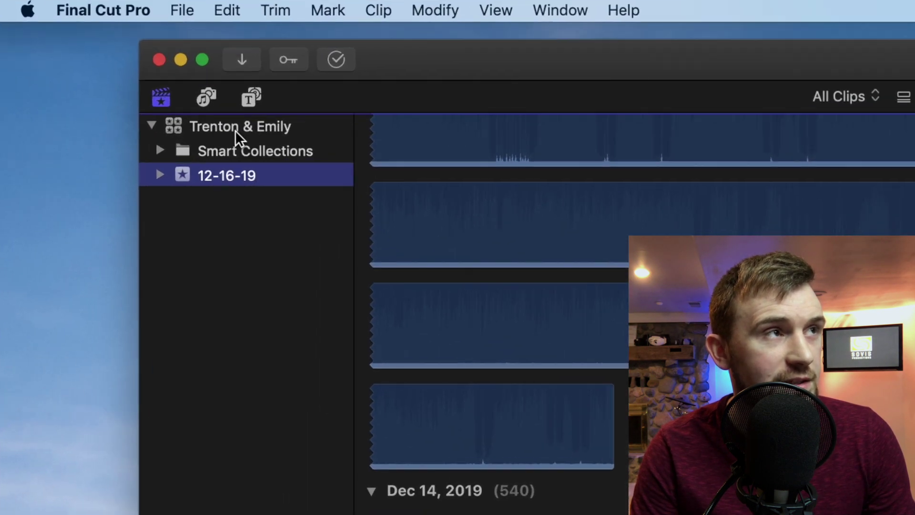
Step: Select the Trenton & Emily library and choose File > Delete Generated Library Files
{"action": "left_click", "coordinate": [120, 69]}
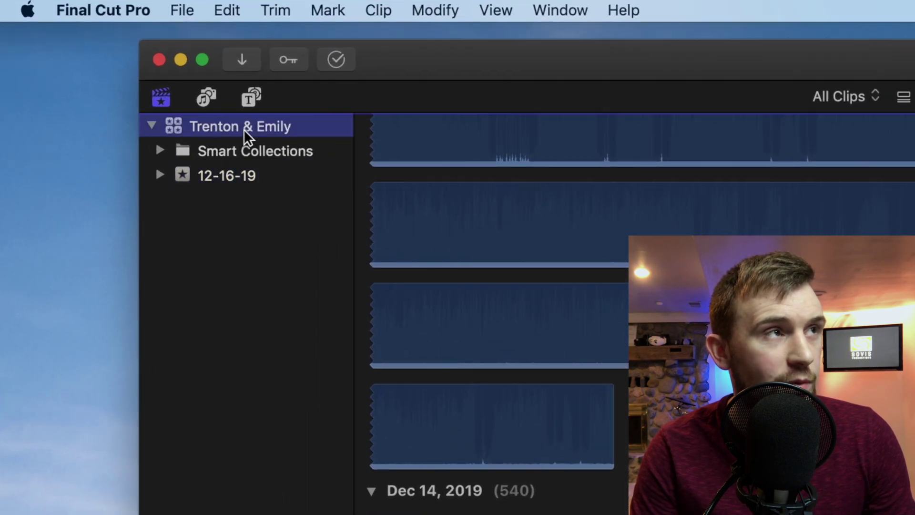
{"action": "left_click", "coordinate": [226, 180]}
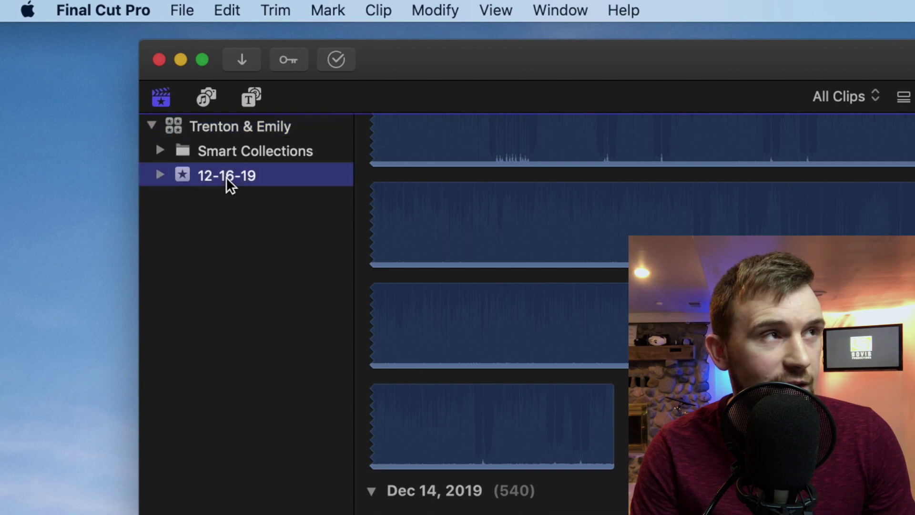
{"action": "left_click", "coordinate": [226, 155]}
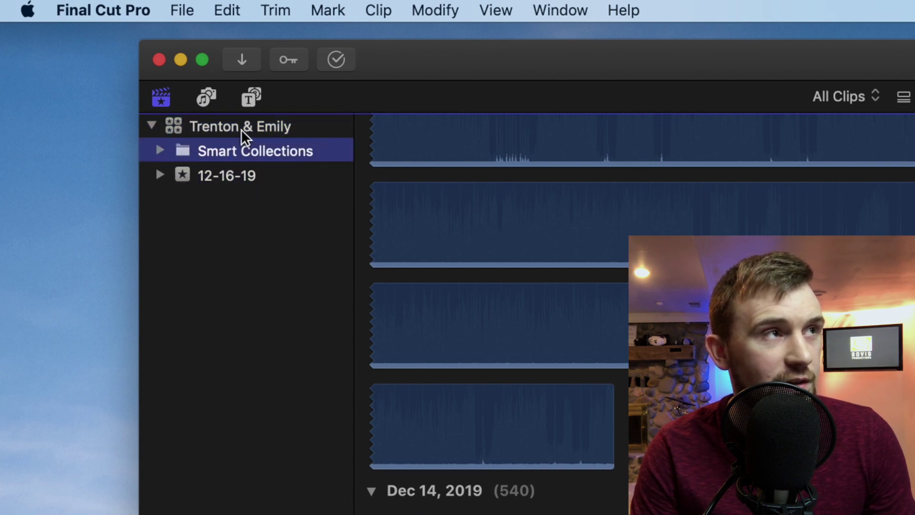
{"action": "left_click", "coordinate": [241, 127]}
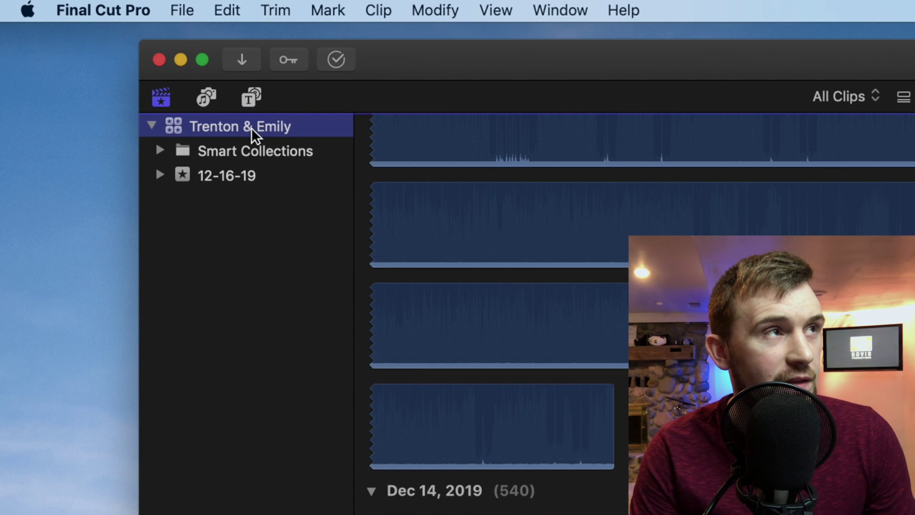
{"action": "left_click", "coordinate": [184, 15]}
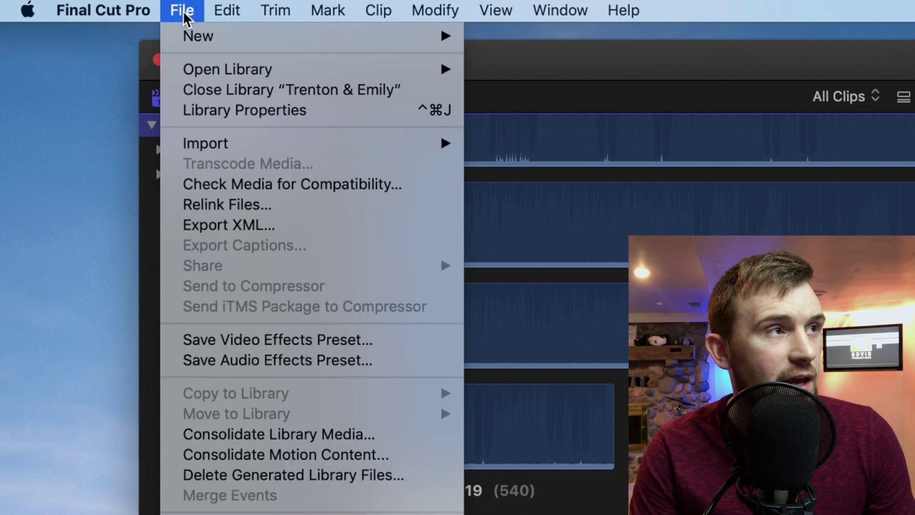
{"action": "left_click", "coordinate": [309, 476]}
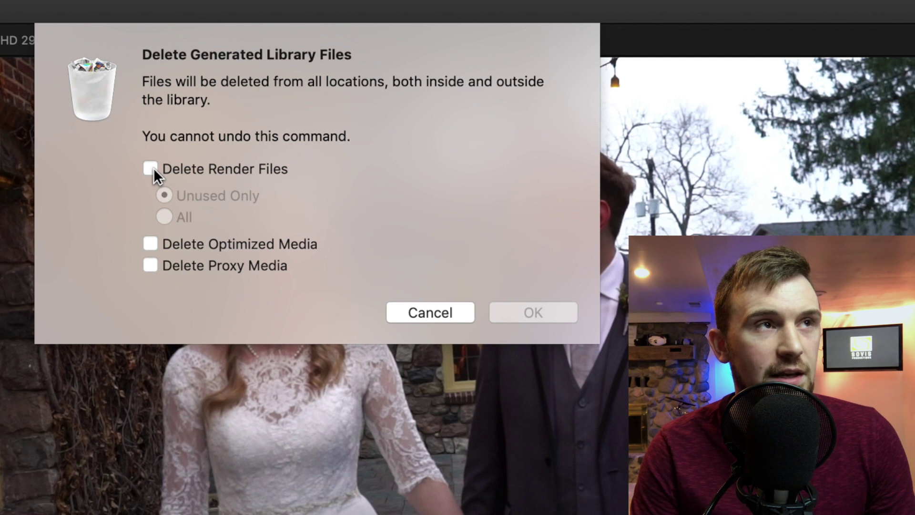
Step: Delete all render files plus the optimized and proxy media for the library
{"action": "left_click", "coordinate": [153, 167]}
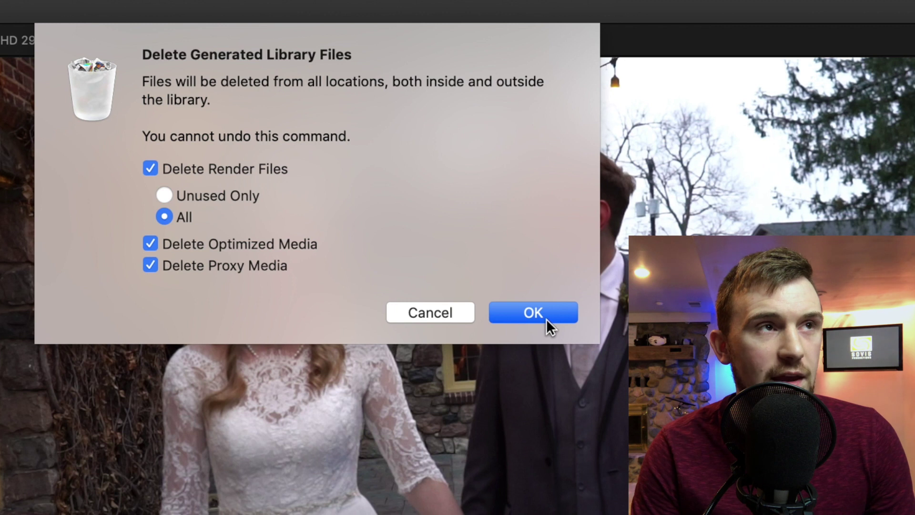
{"action": "left_click", "coordinate": [532, 313]}
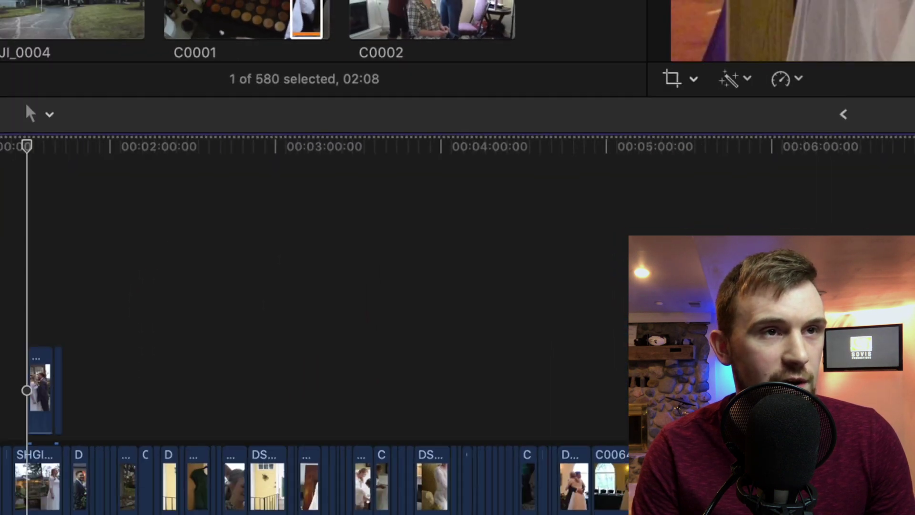
{"action": "scroll", "coordinate": [314, 333], "scroll_direction": "right", "scroll_amount": 10}
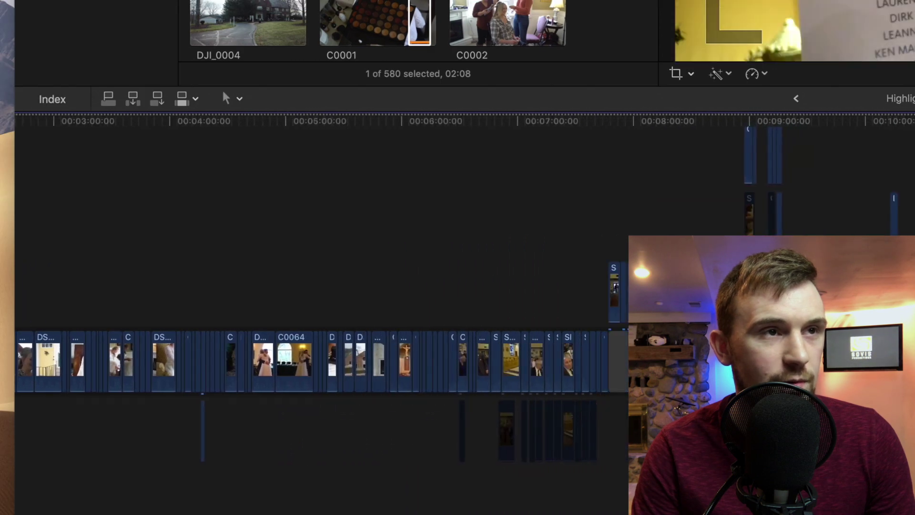
{"action": "scroll", "coordinate": [315, 334], "scroll_direction": "right", "scroll_amount": 10}
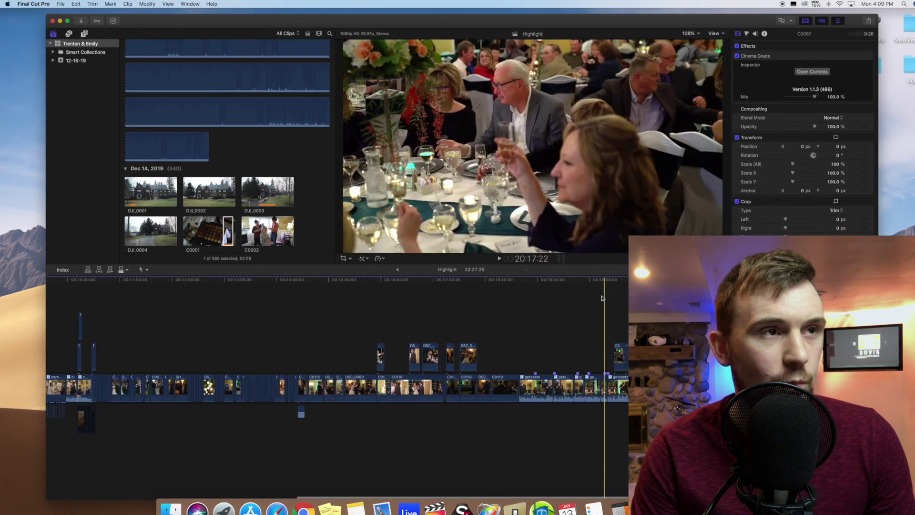
{"action": "scroll", "coordinate": [590, 305], "scroll_direction": "left", "scroll_amount": 10}
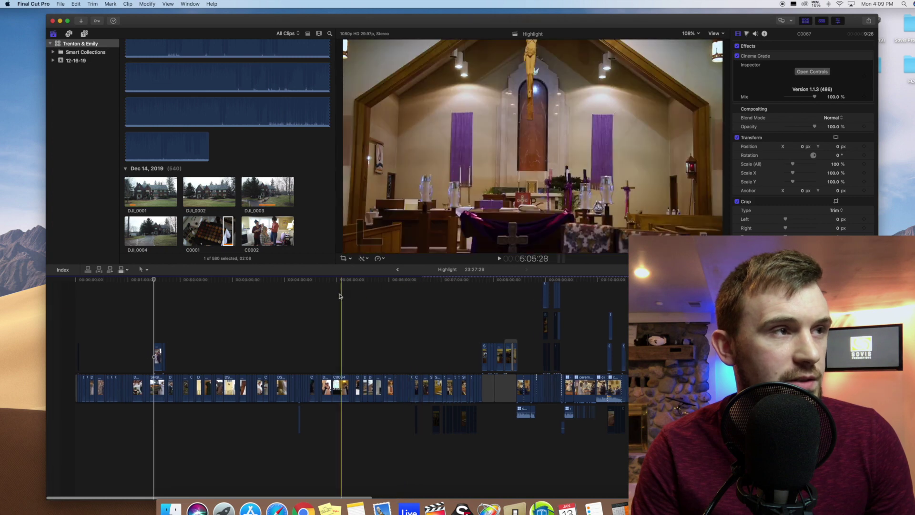
{"action": "scroll", "coordinate": [143, 305], "scroll_direction": "left", "scroll_amount": 2}
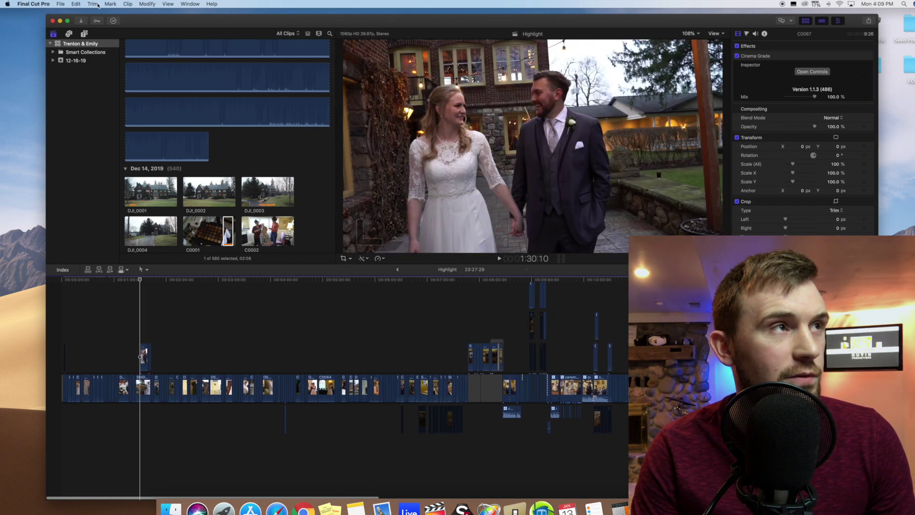
{"action": "left_click", "coordinate": [61, 6]}
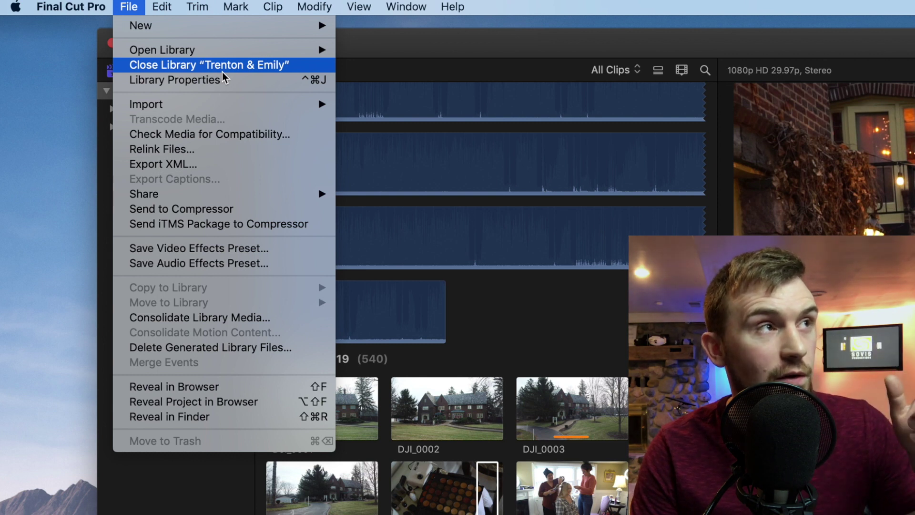
Step: Uncheck Background render in Final Cut Pro's Playback preferences
{"action": "mouse_move", "coordinate": [94, 14]}
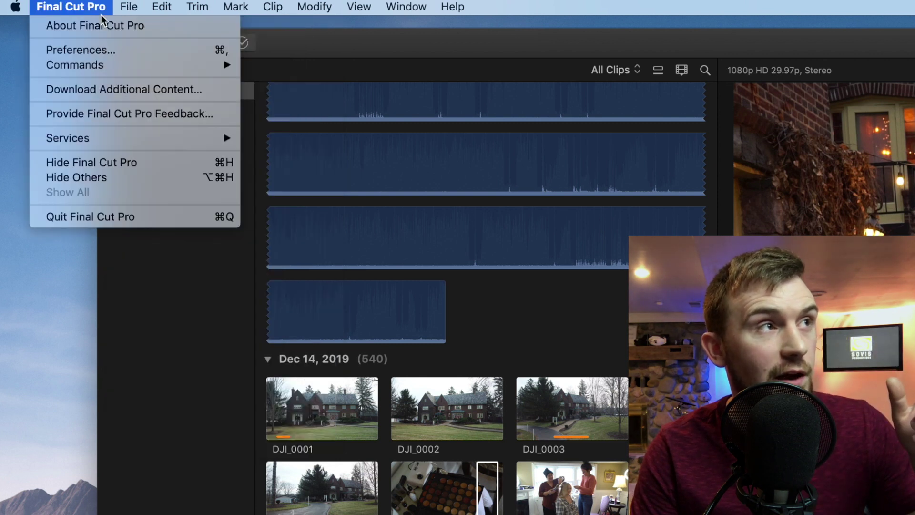
{"action": "left_click", "coordinate": [94, 50]}
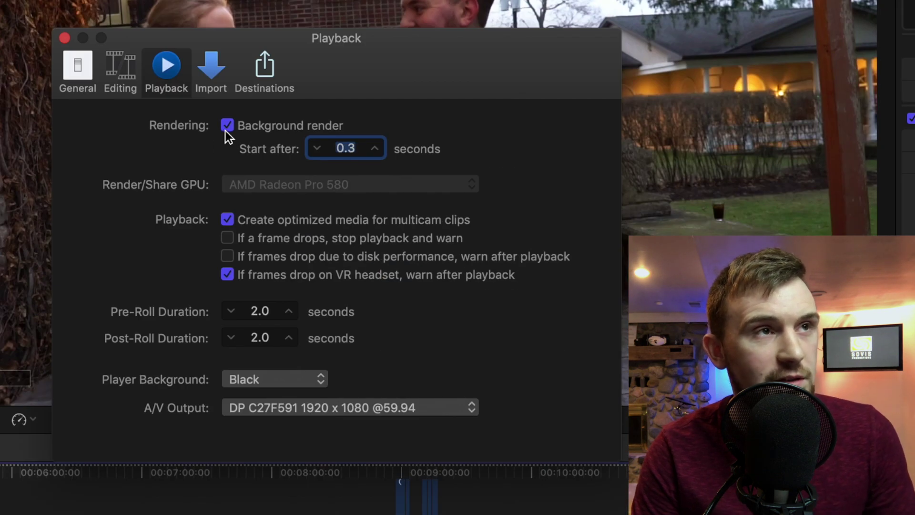
{"action": "left_click", "coordinate": [229, 127]}
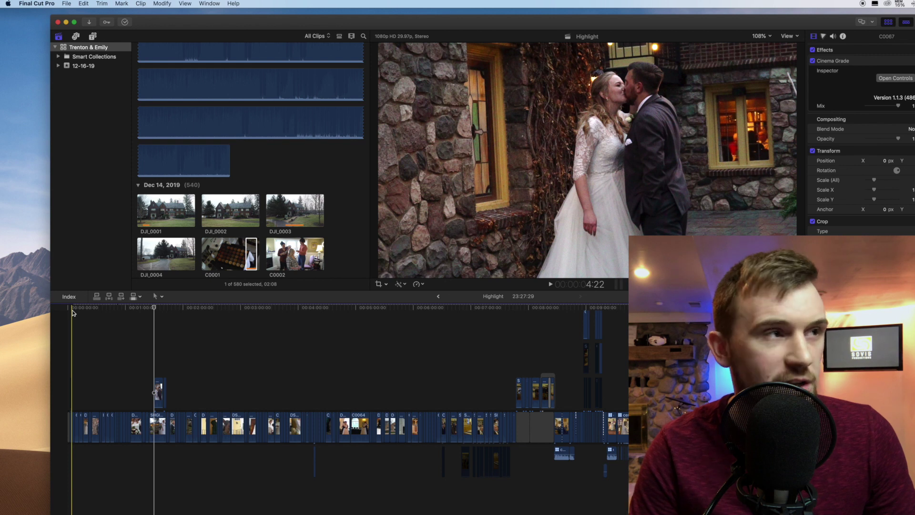
Step: Zoom the timeline in and scrub through the Highlight edit's opening clips
{"action": "key", "text": "super+equal"}
{"action": "key", "text": "super+equal"}
{"action": "key", "text": "super+equal"}
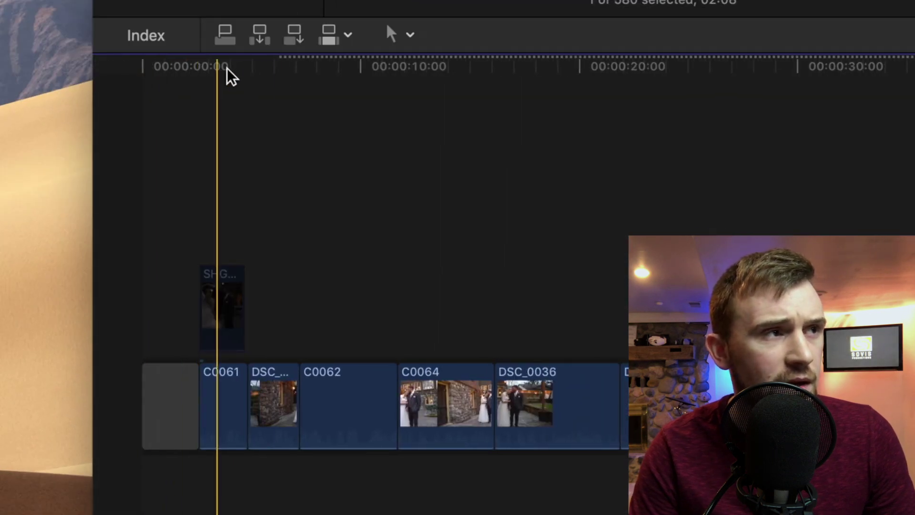
{"action": "left_click_drag", "start_coordinate": [230, 76], "coordinate": [300, 76]}
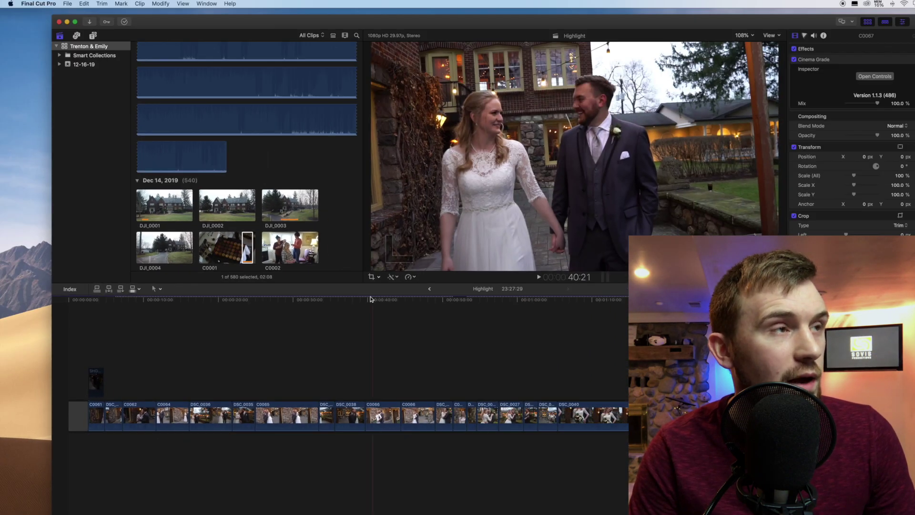
{"action": "left_click_drag", "start_coordinate": [371, 299], "coordinate": [94, 312]}
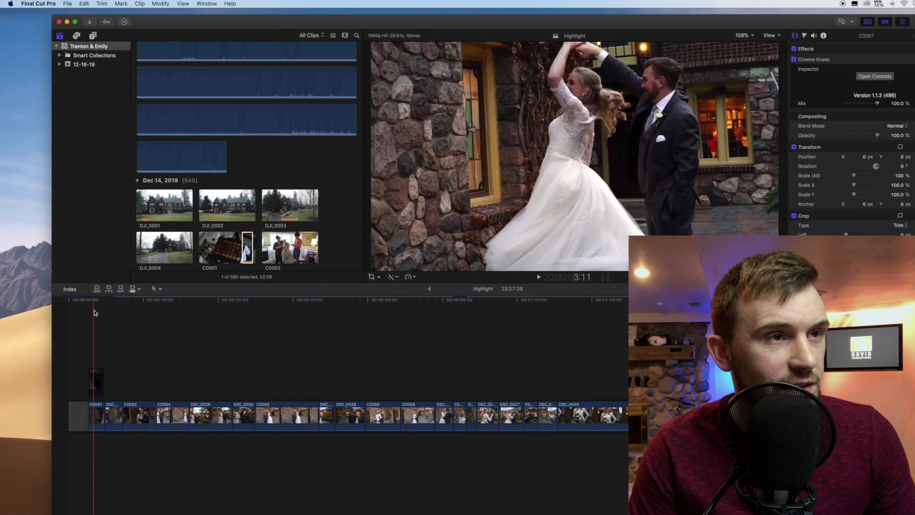
Step: Close the Trenton & Emily library via File > Close Library, then minimize Final Cut Pro
{"action": "left_click", "coordinate": [112, 312]}
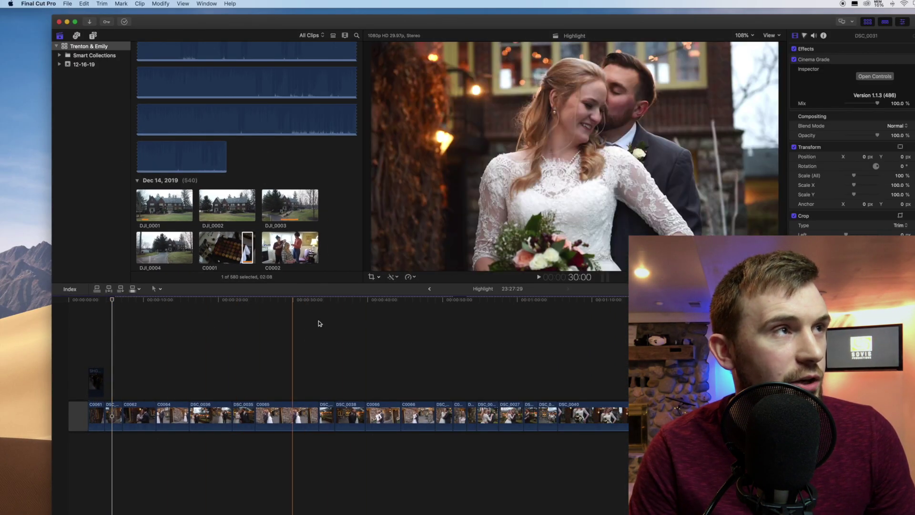
{"action": "left_click", "coordinate": [79, 47]}
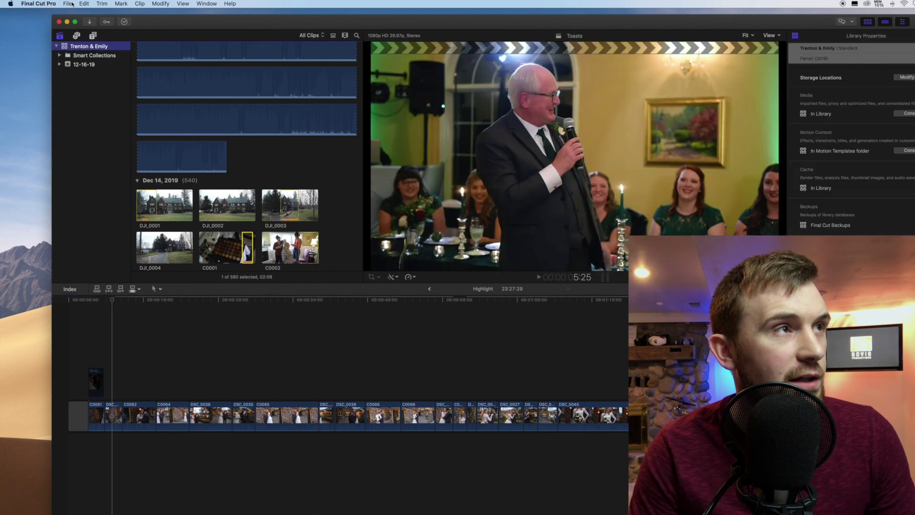
{"action": "left_click", "coordinate": [67, 3]}
{"action": "left_click", "coordinate": [78, 33]}
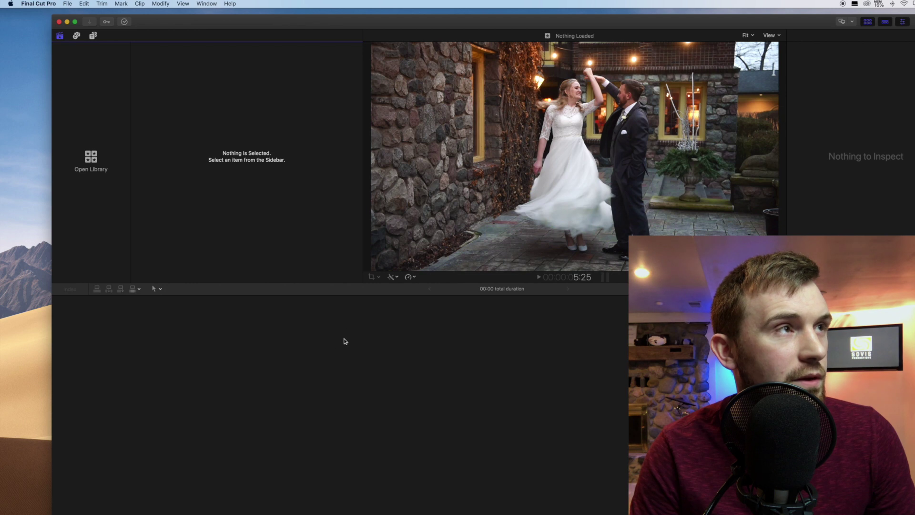
{"action": "left_click", "coordinate": [59, 22]}
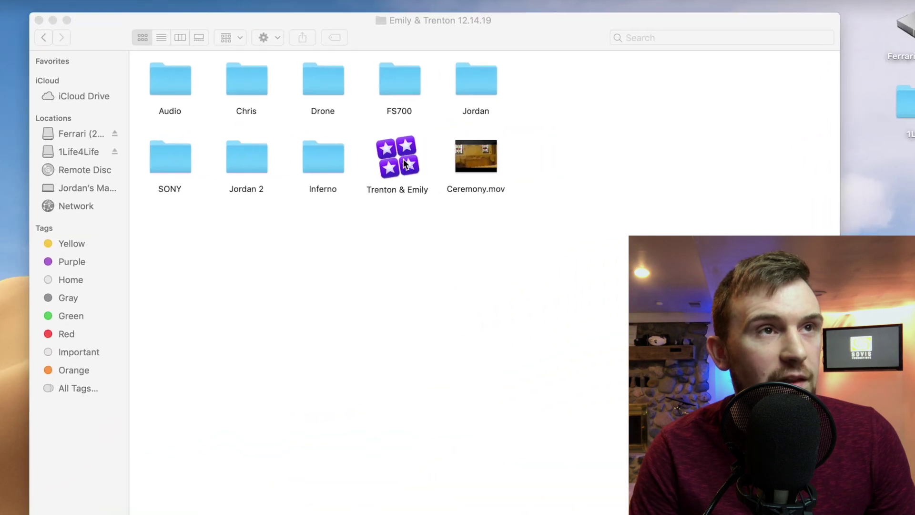
Step: Confirm in Get Info the library now measures 14.92 GB, down from 39.11 GB
{"action": "left_click", "coordinate": [644, 107]}
{"action": "right_click", "coordinate": [402, 173]}
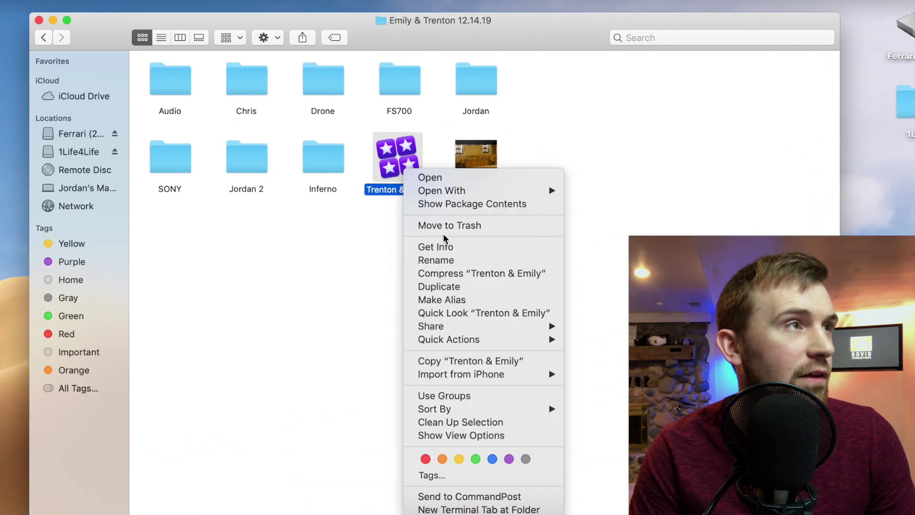
{"action": "left_click", "coordinate": [444, 249]}
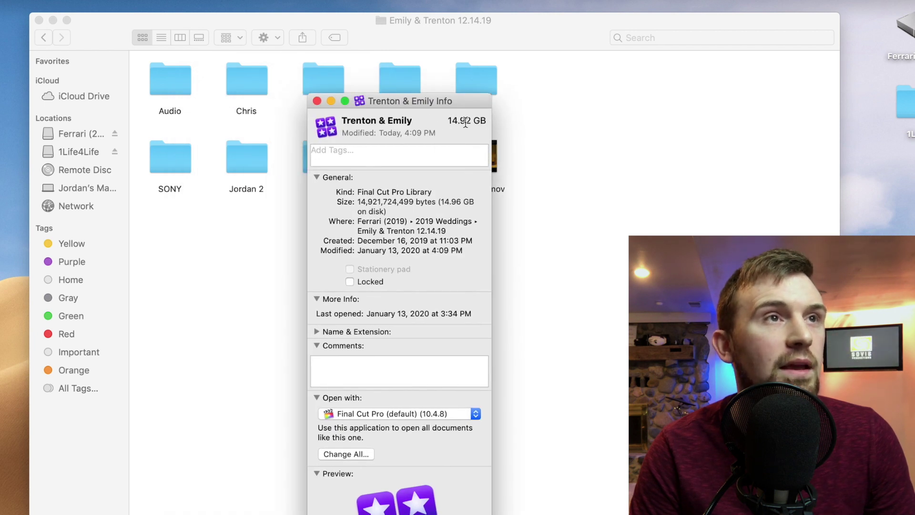
{"action": "left_click", "coordinate": [316, 100]}
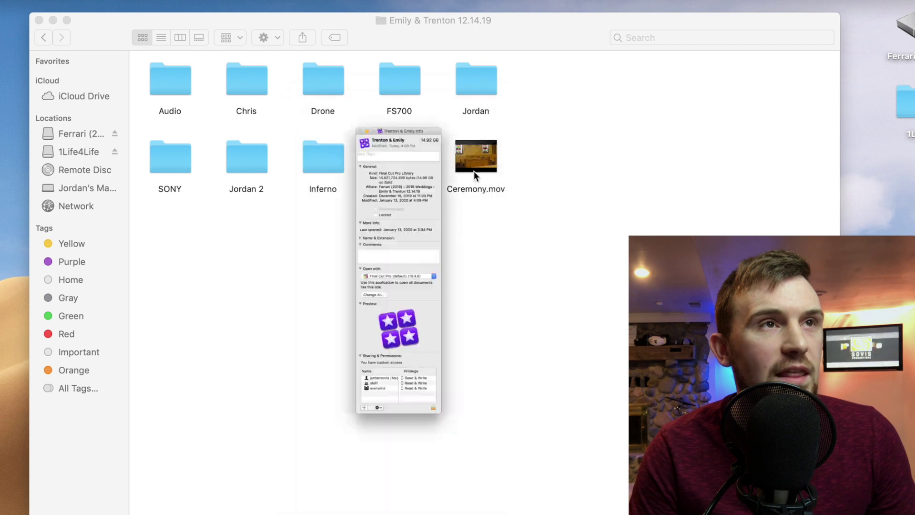
{"action": "left_click", "coordinate": [399, 162]}
{"action": "left_click_drag", "start_coordinate": [399, 162], "coordinate": [912, 27]}
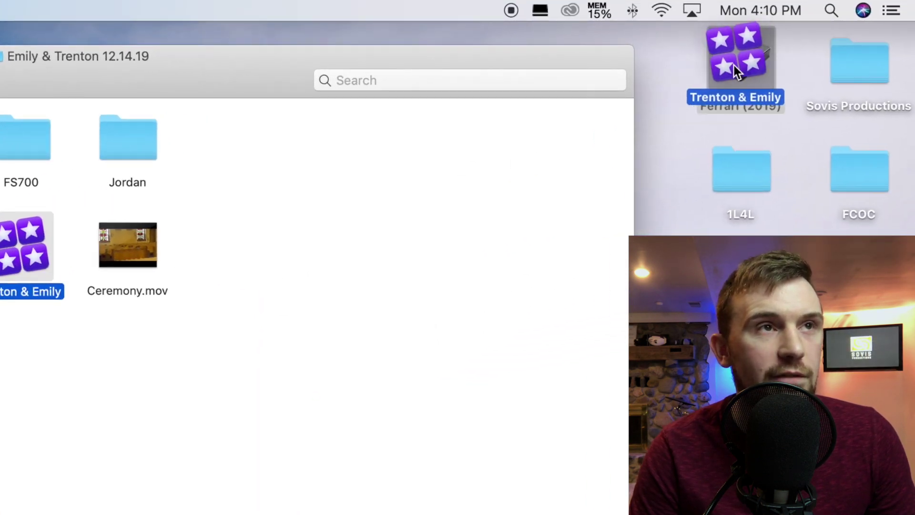
{"action": "left_click_drag", "start_coordinate": [734, 65], "coordinate": [96, 286]}
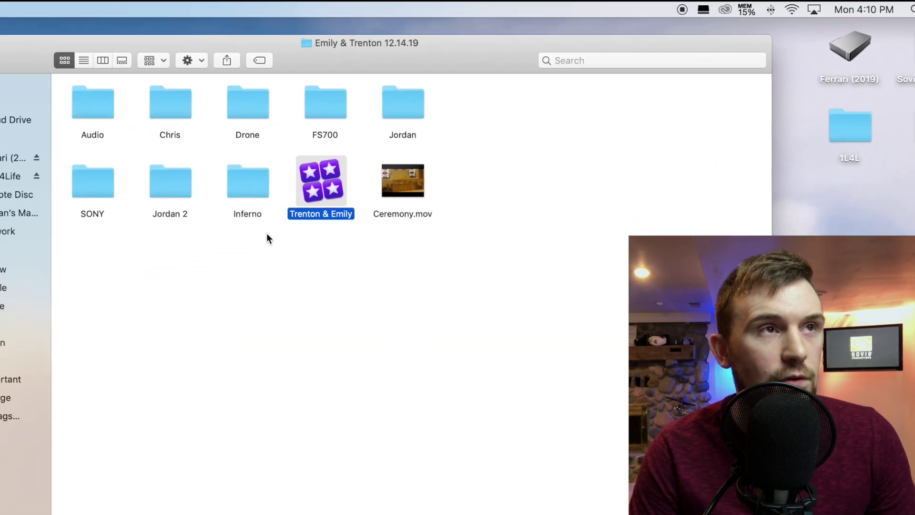
{"action": "left_click_drag", "start_coordinate": [261, 303], "coordinate": [74, 110]}
{"action": "left_click_drag", "start_coordinate": [296, 94], "coordinate": [417, 115]}
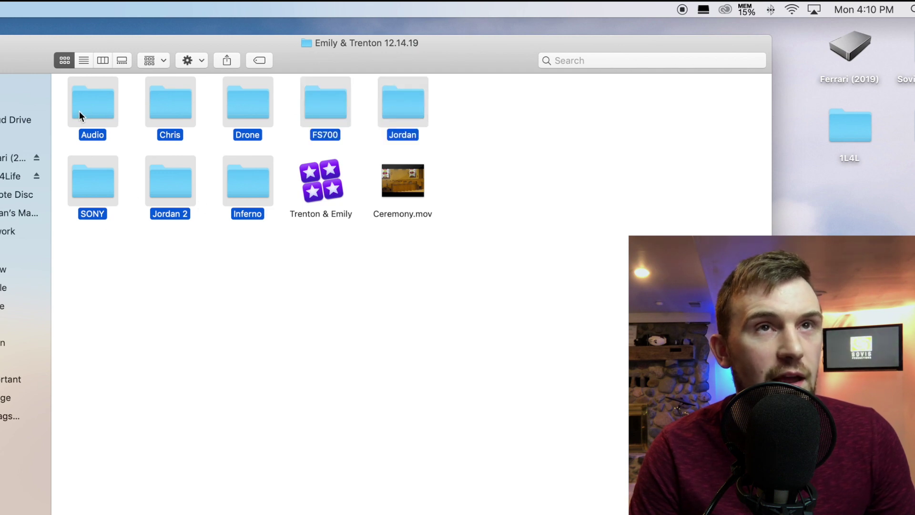
{"action": "left_click", "coordinate": [466, 106]}
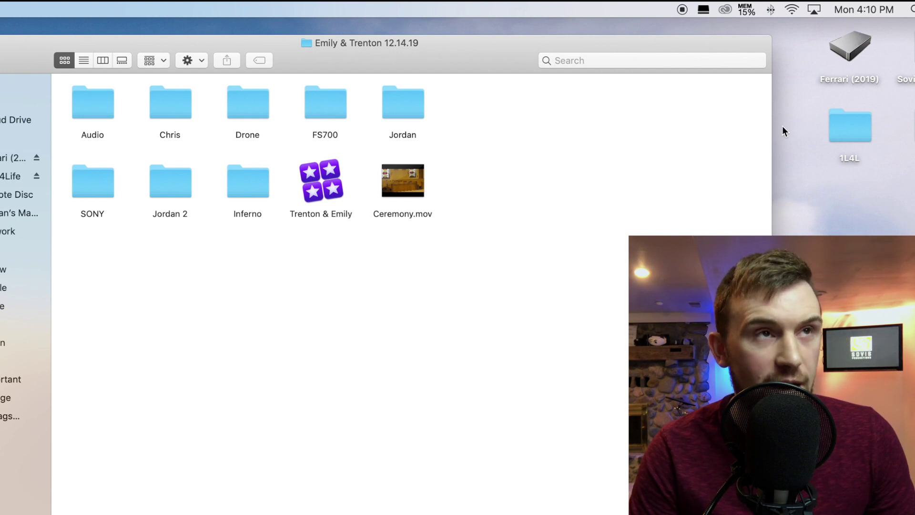
{"action": "left_click", "coordinate": [331, 192]}
{"action": "left_click_drag", "start_coordinate": [507, 106], "coordinate": [93, 110]}
{"action": "left_click_drag", "start_coordinate": [92, 249], "coordinate": [239, 180]}
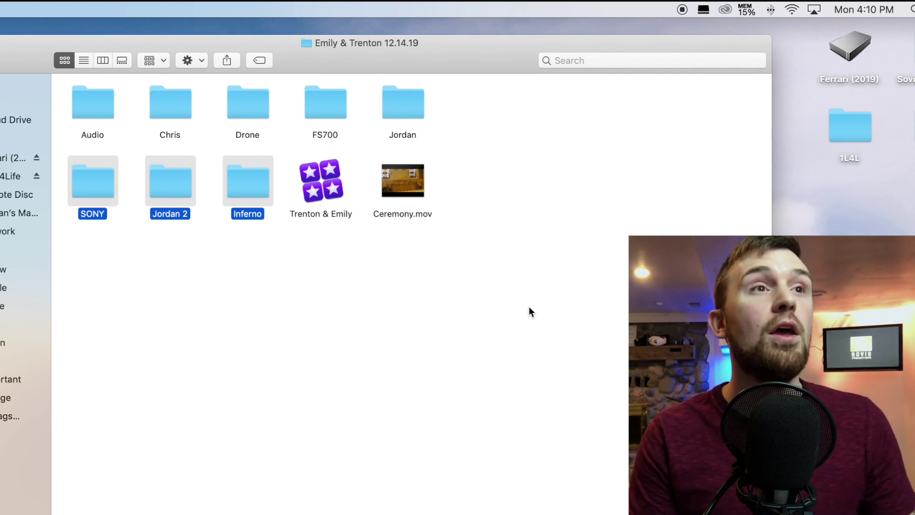
{"action": "left_click", "coordinate": [401, 316]}
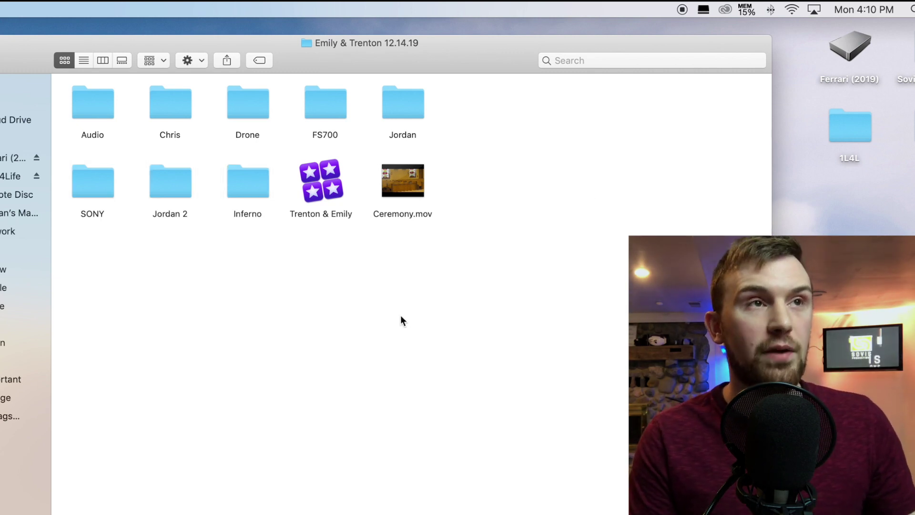
Step: Open the Trenton & Emily library from Finder and show browser clips as single thumbnails
{"action": "double_click", "coordinate": [325, 189]}
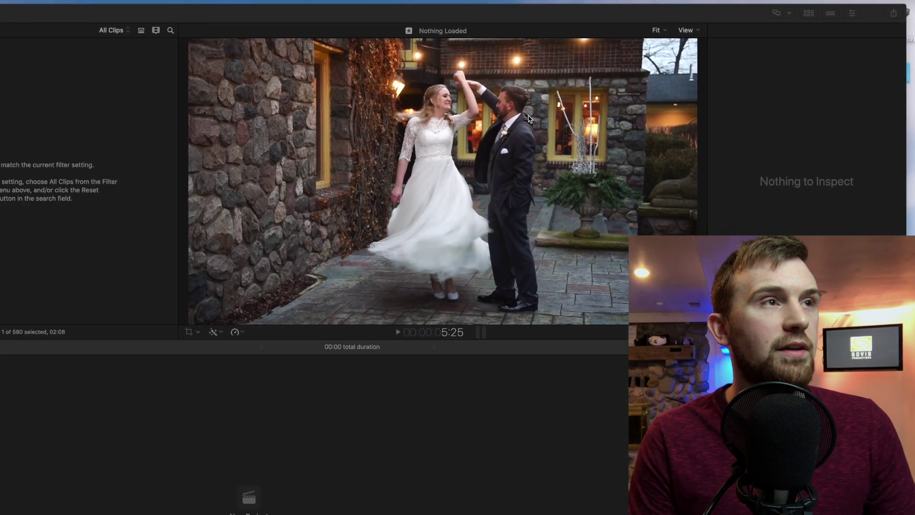
{"action": "scroll", "coordinate": [218, 184], "scroll_direction": "up", "scroll_amount": 15}
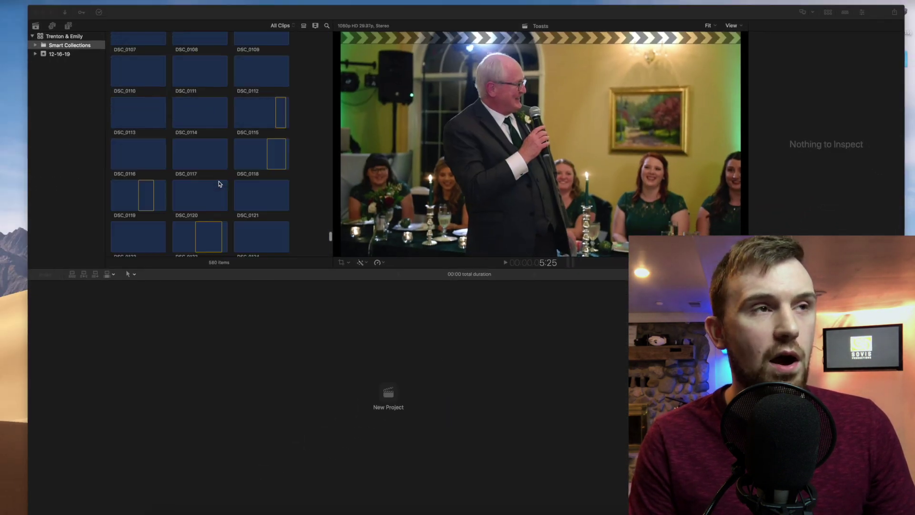
{"action": "scroll", "coordinate": [183, 114], "scroll_direction": "up", "scroll_amount": 10}
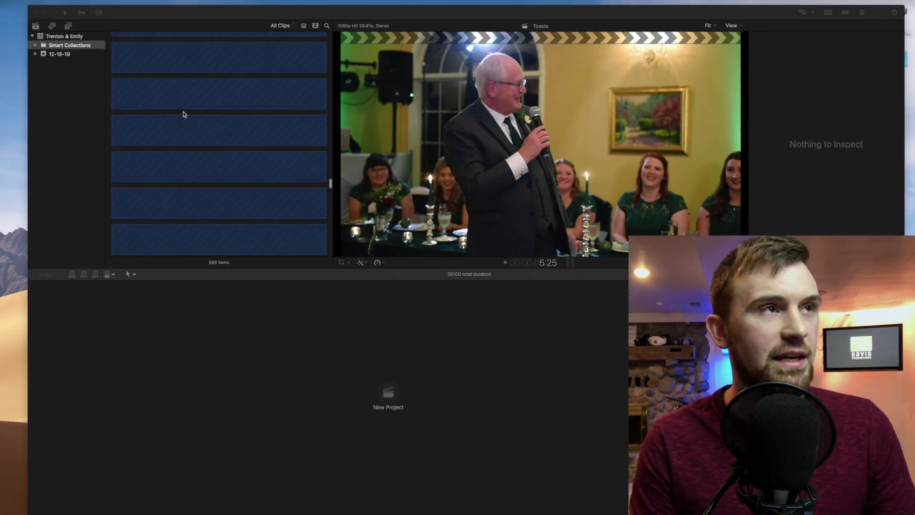
{"action": "scroll", "coordinate": [191, 117], "scroll_direction": "up", "scroll_amount": 8}
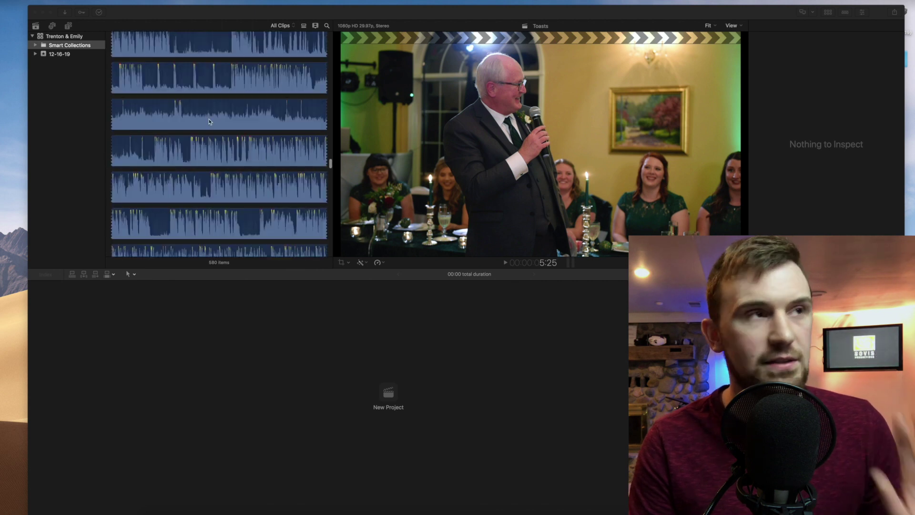
{"action": "scroll", "coordinate": [208, 122], "scroll_direction": "up", "scroll_amount": 10}
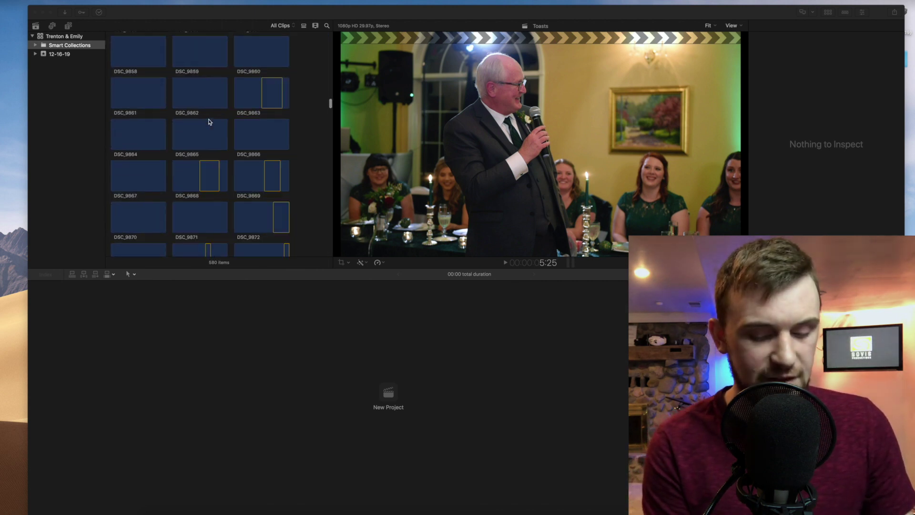
{"action": "left_click", "coordinate": [269, 167]}
{"action": "key", "text": "super+minus"}
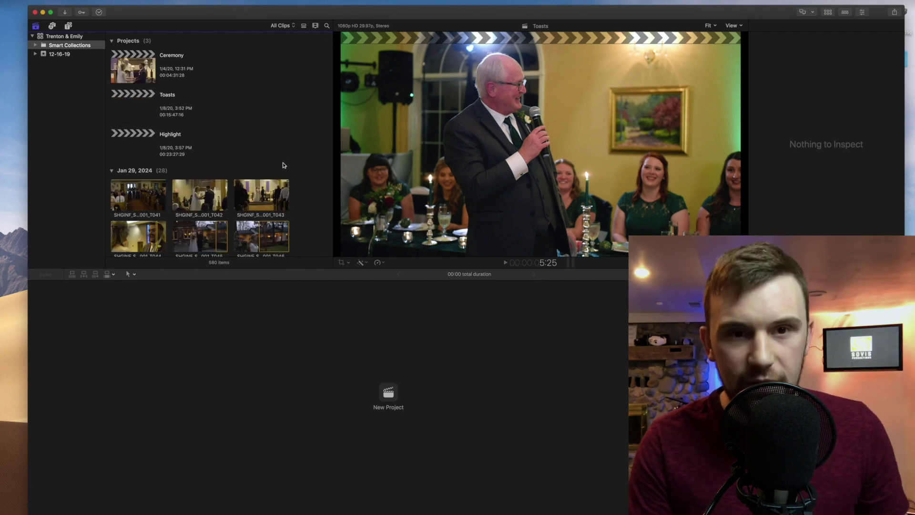
{"action": "scroll", "coordinate": [270, 167], "scroll_direction": "down", "scroll_amount": 4}
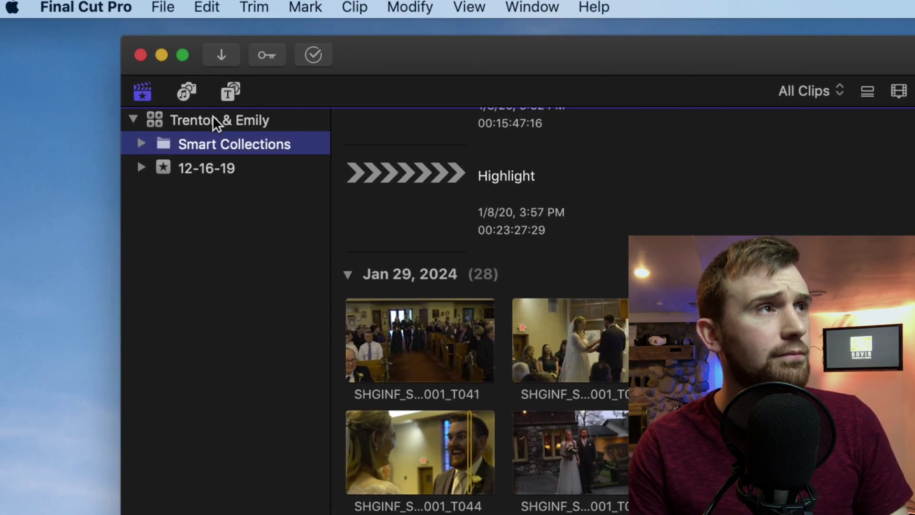
Step: Run File > Relink Files on the library, find 0 of 0 missing, and cancel
{"action": "left_click", "coordinate": [221, 121]}
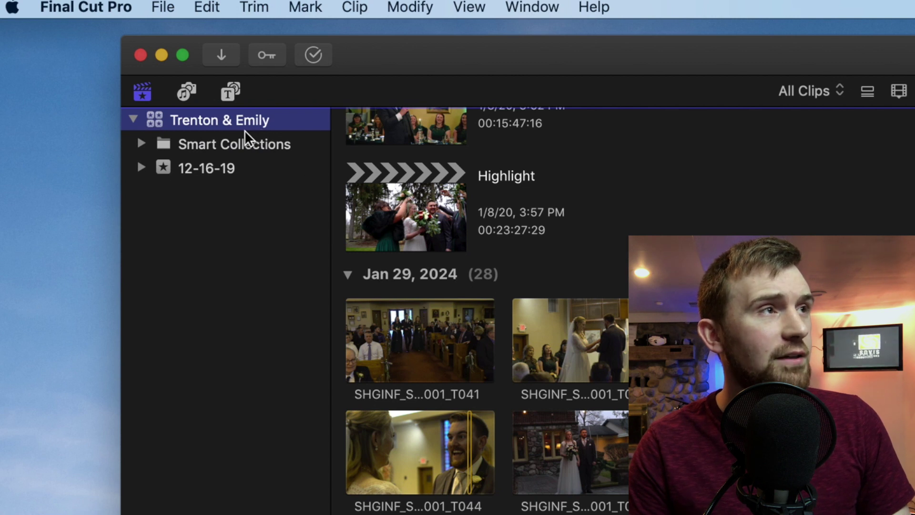
{"action": "left_click", "coordinate": [164, 7]}
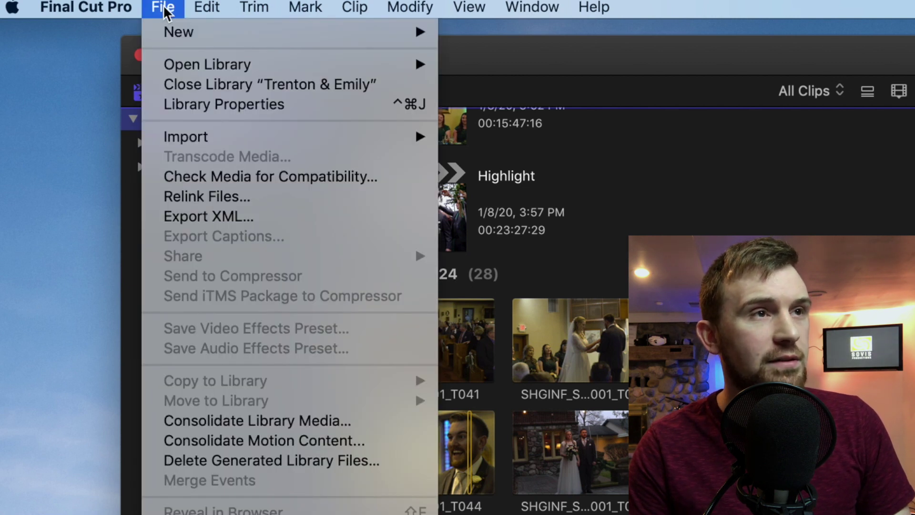
{"action": "left_click", "coordinate": [195, 197]}
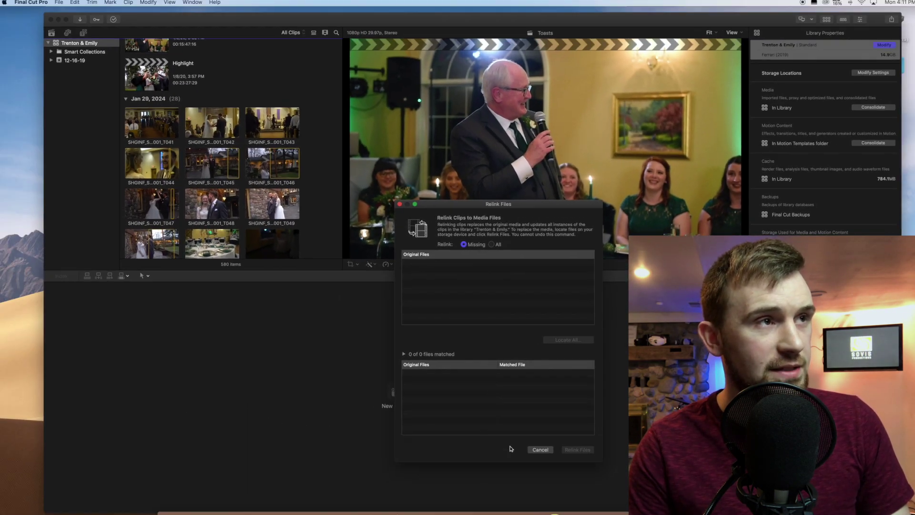
{"action": "left_click", "coordinate": [536, 450]}
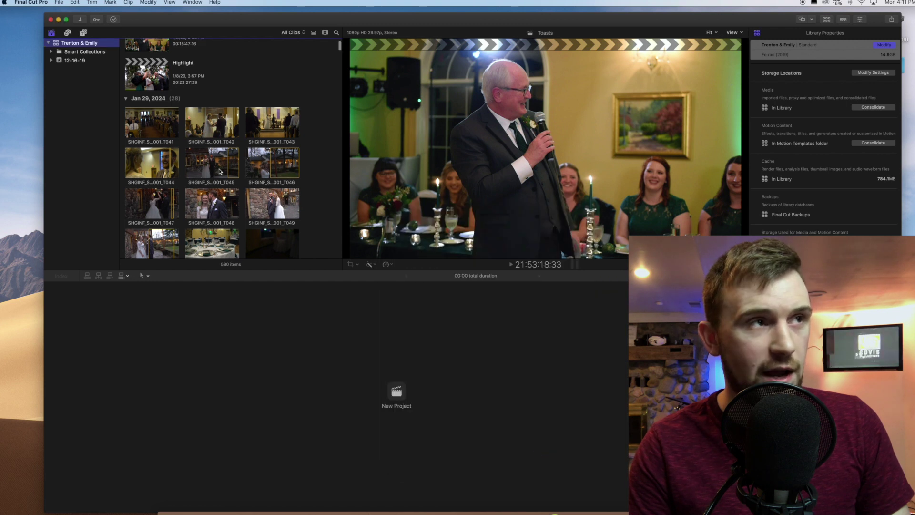
{"action": "scroll", "coordinate": [172, 159], "scroll_direction": "down", "scroll_amount": 5}
Step: Scroll the browser back to the top and choose File > Import > Media
{"action": "scroll", "coordinate": [218, 169], "scroll_direction": "up", "scroll_amount": 8}
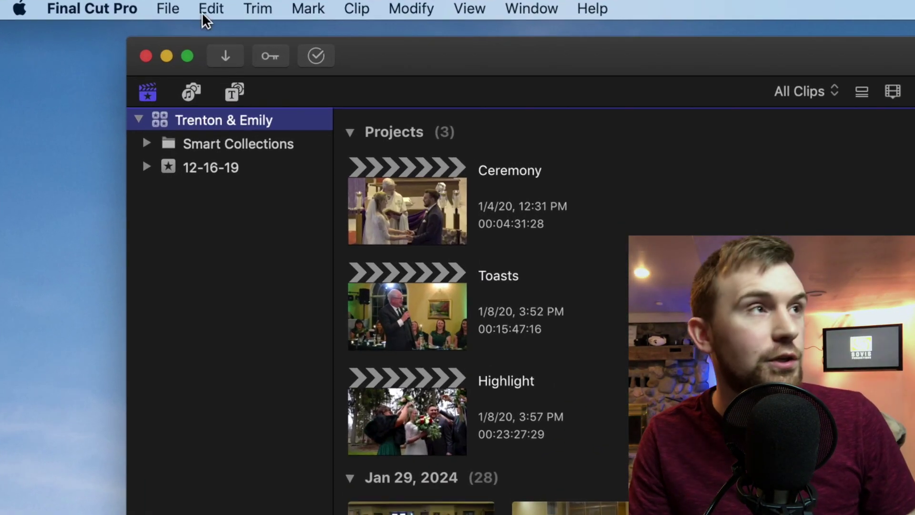
{"action": "left_click", "coordinate": [57, 3]}
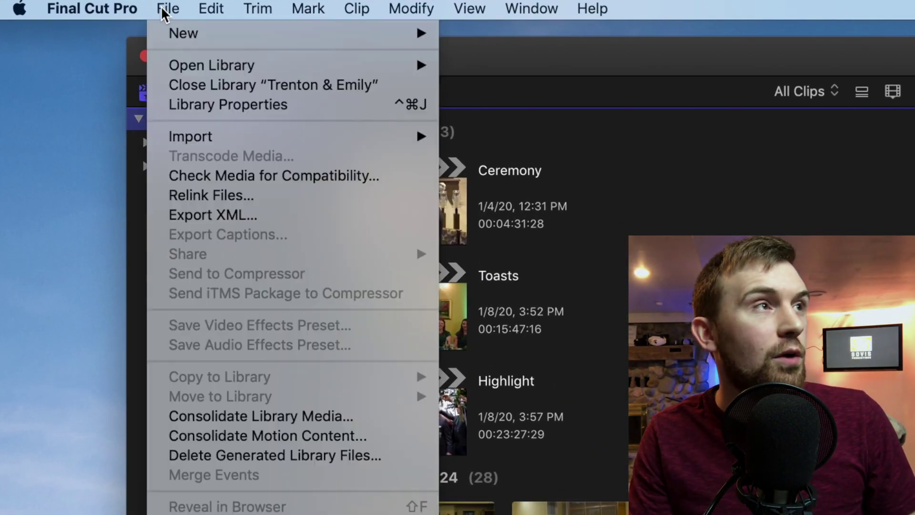
{"action": "mouse_move", "coordinate": [270, 142]}
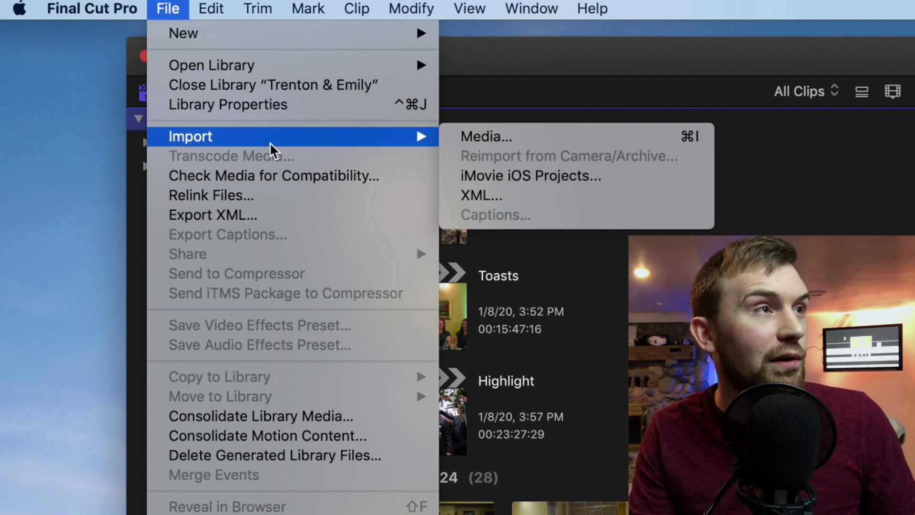
{"action": "left_click", "coordinate": [486, 136]}
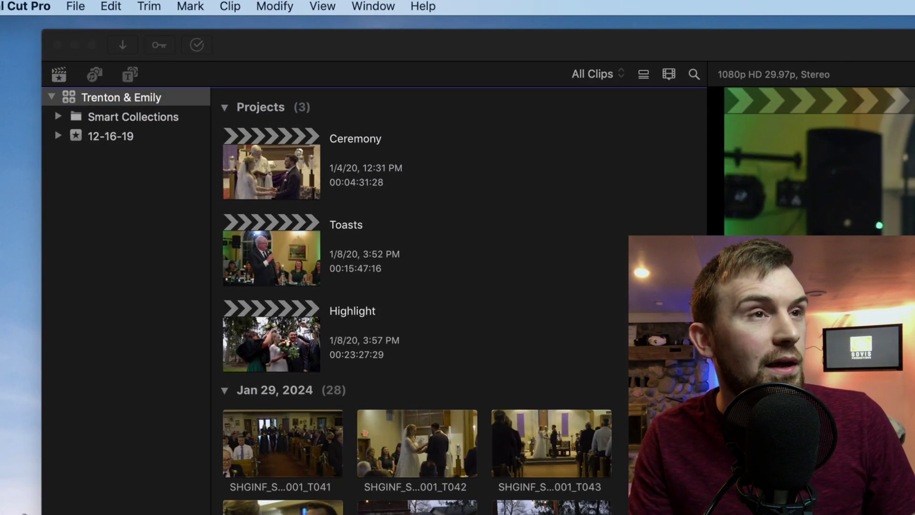